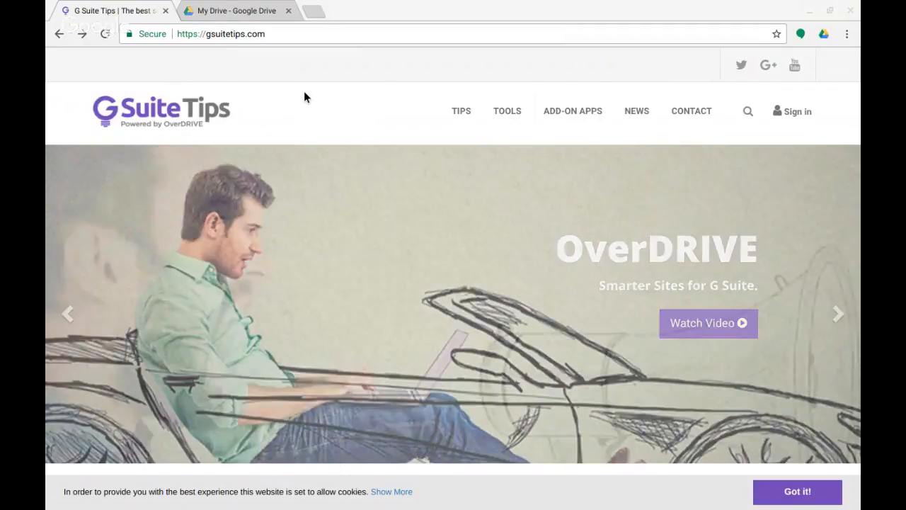
# - Search all of Drive for 'logo', listing five logo images and three PDFs
pyautogui.click(254, 10)
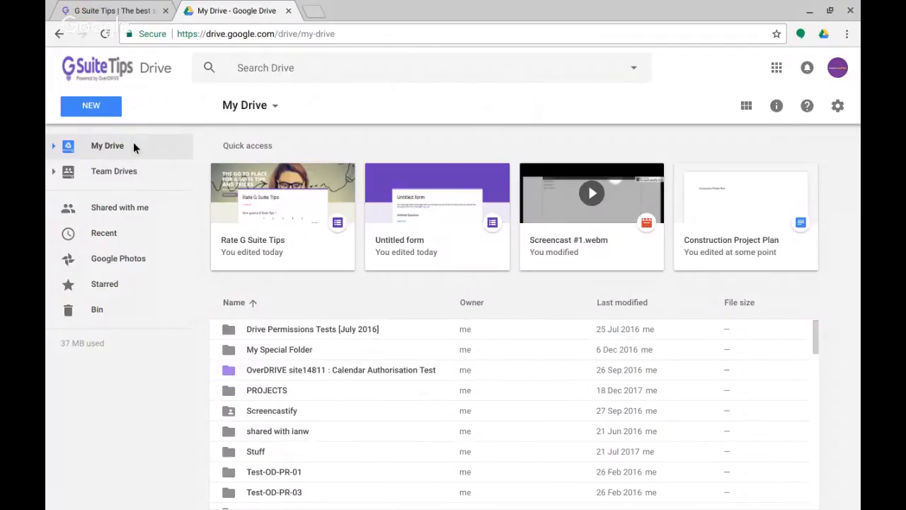
pyautogui.click(264, 67)
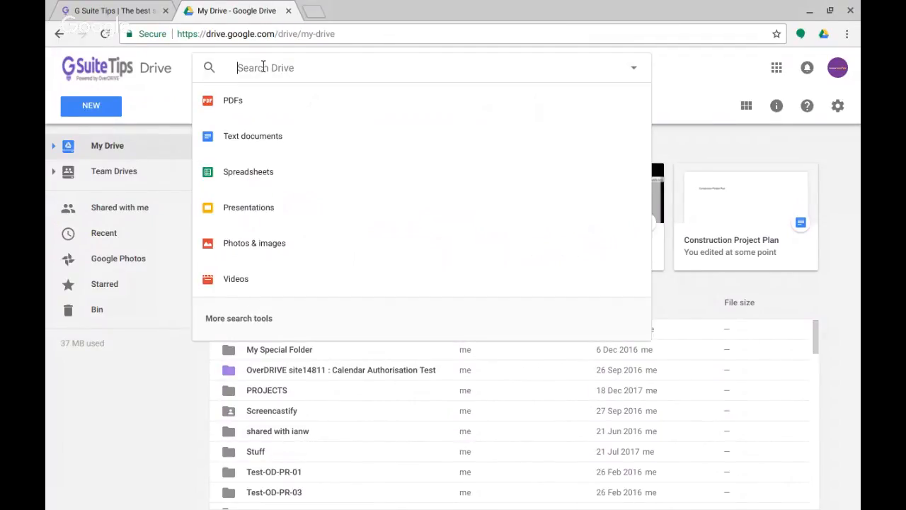
pyautogui.write('logo')
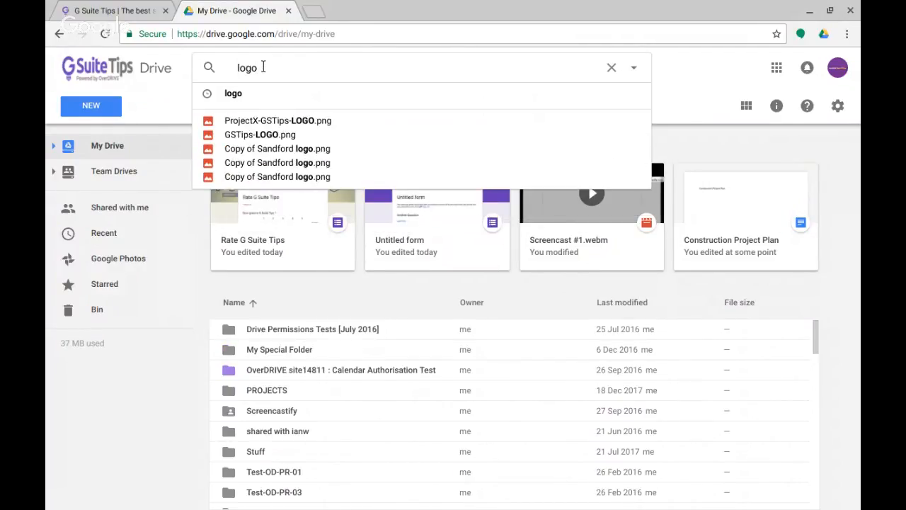
pyautogui.press('Return')
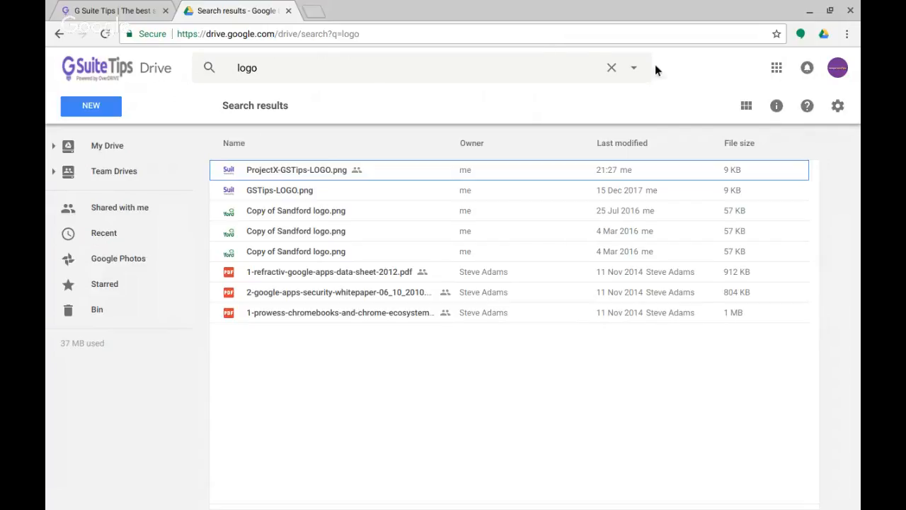
pyautogui.click(633, 68)
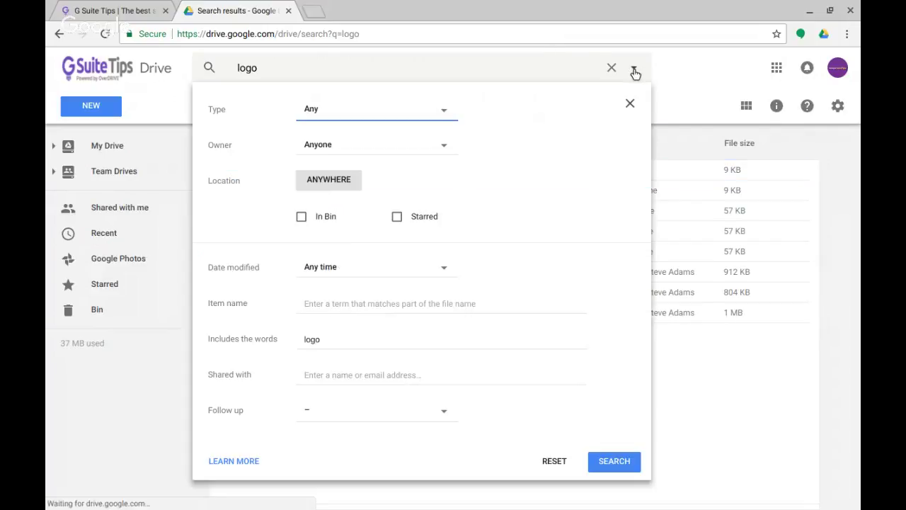
pyautogui.click(375, 116)
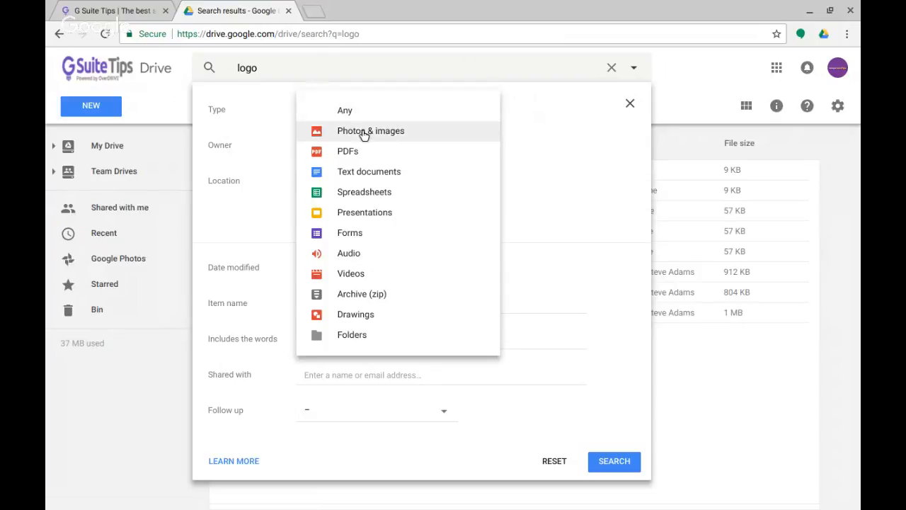
pyautogui.click(368, 131)
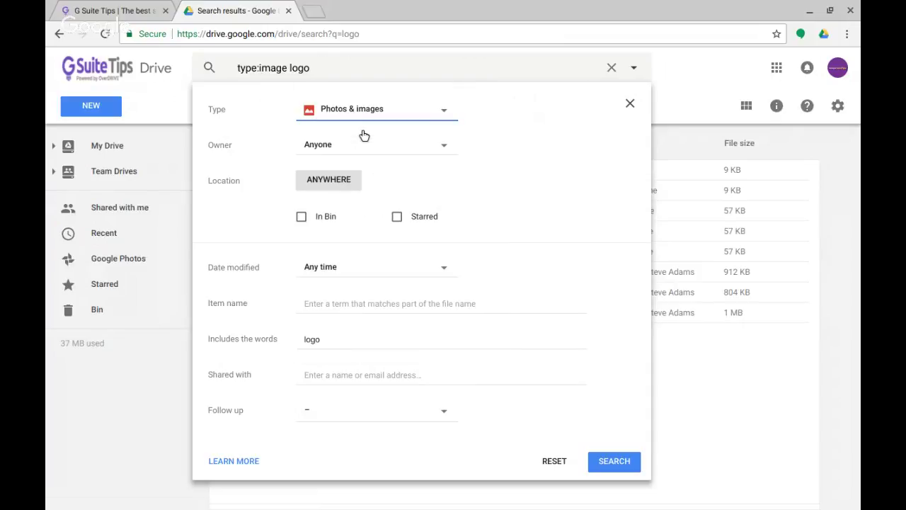
pyautogui.click(613, 461)
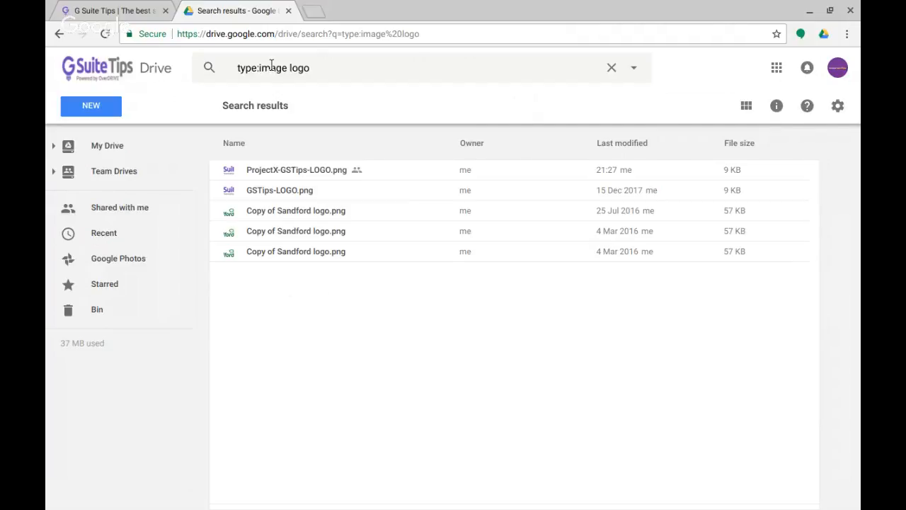
pyautogui.doubleClick(246, 68)
pyautogui.moveTo(288, 67); pyautogui.dragTo(242, 67)
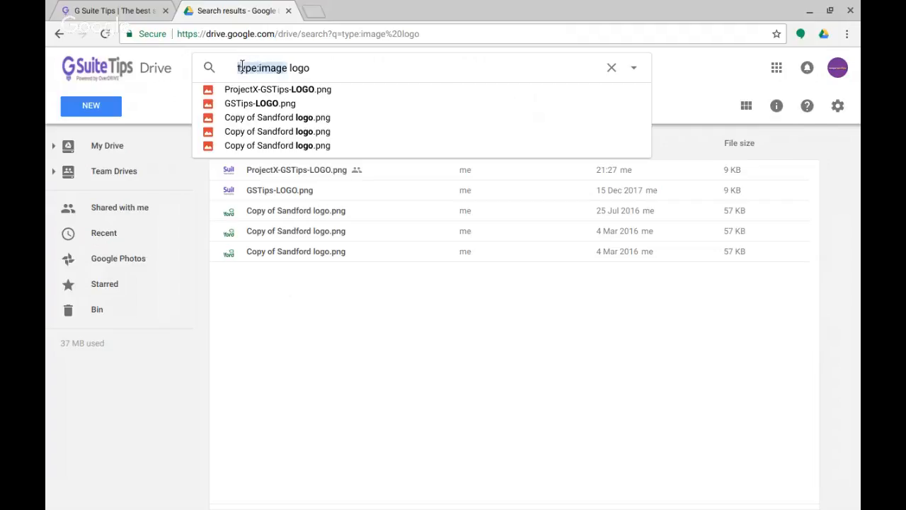
pyautogui.press('BackSpace')
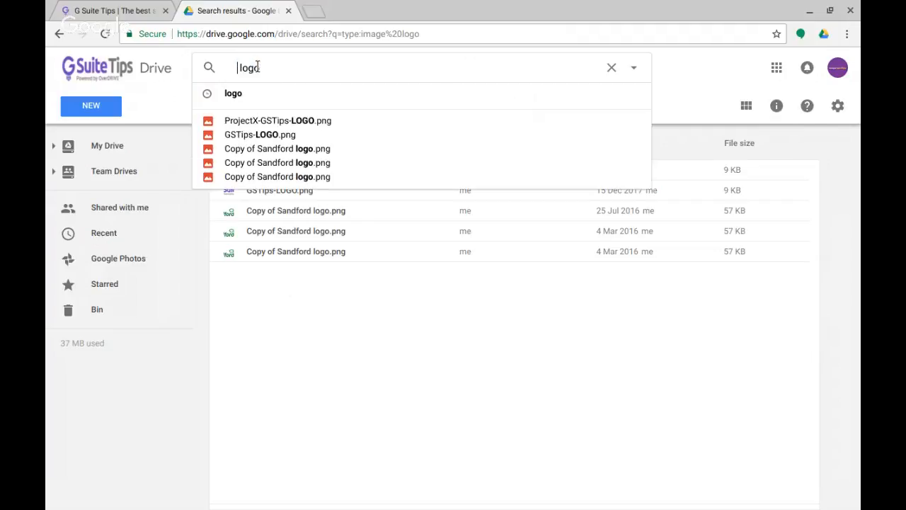
pyautogui.press('Return')
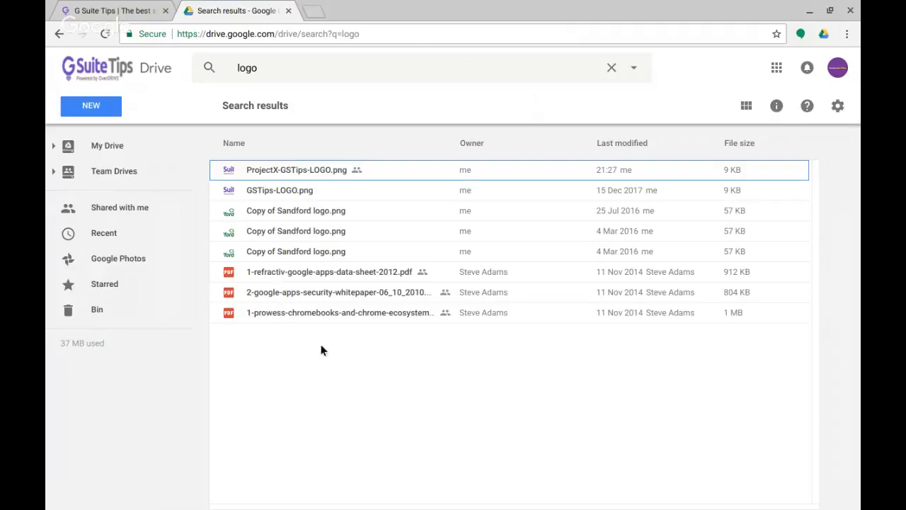
pyautogui.click(326, 371)
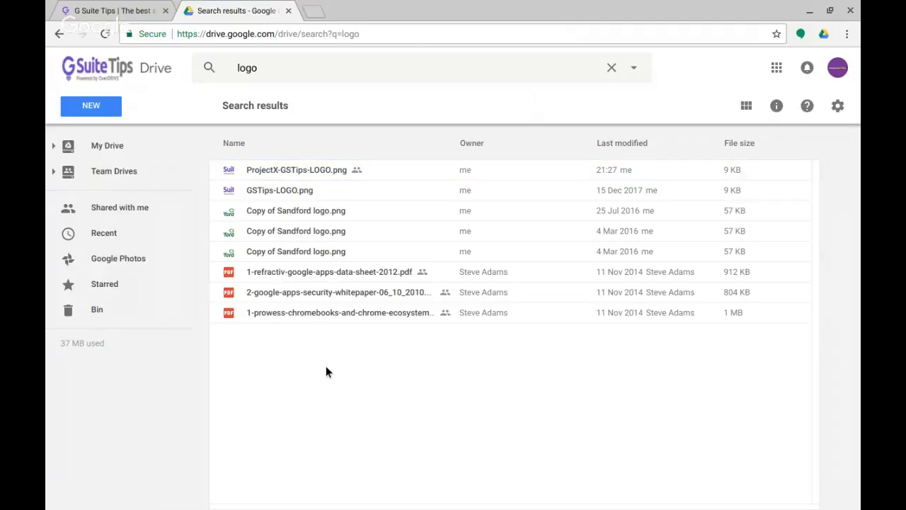
# - Clear the search and browse My Drive > PROJECT X > 1. DESIGN > ASSETS to its three images
pyautogui.click(611, 67)
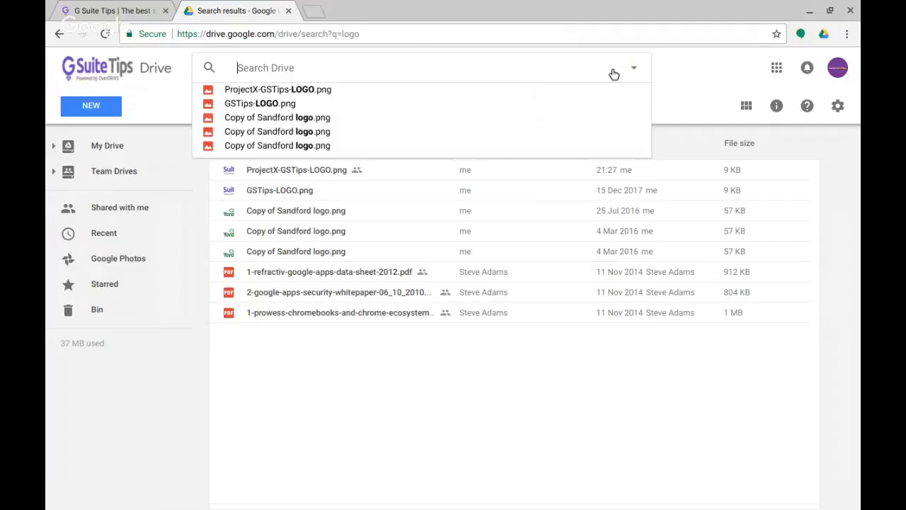
pyautogui.click(512, 374)
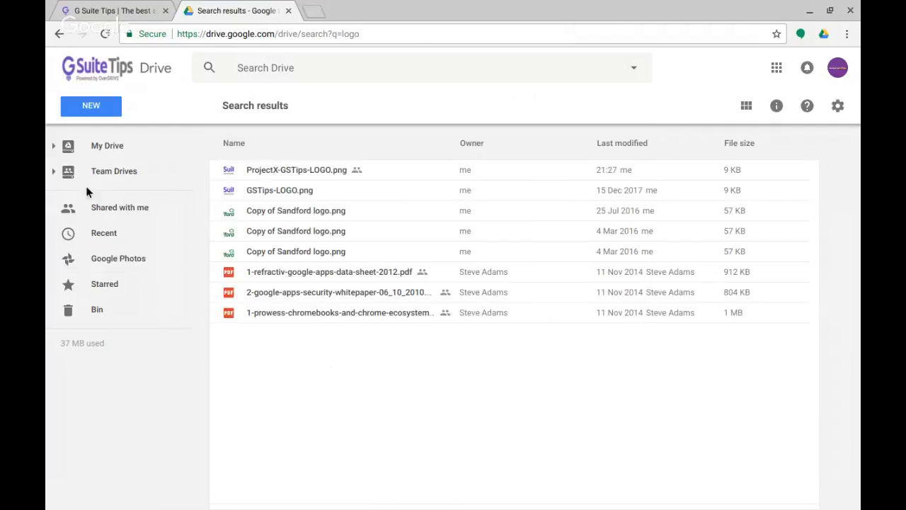
pyautogui.click(53, 146)
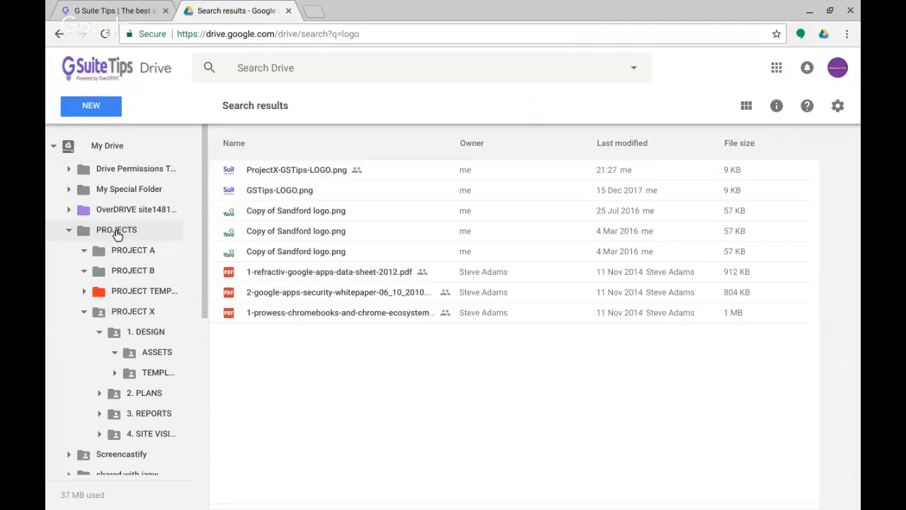
pyautogui.click(141, 314)
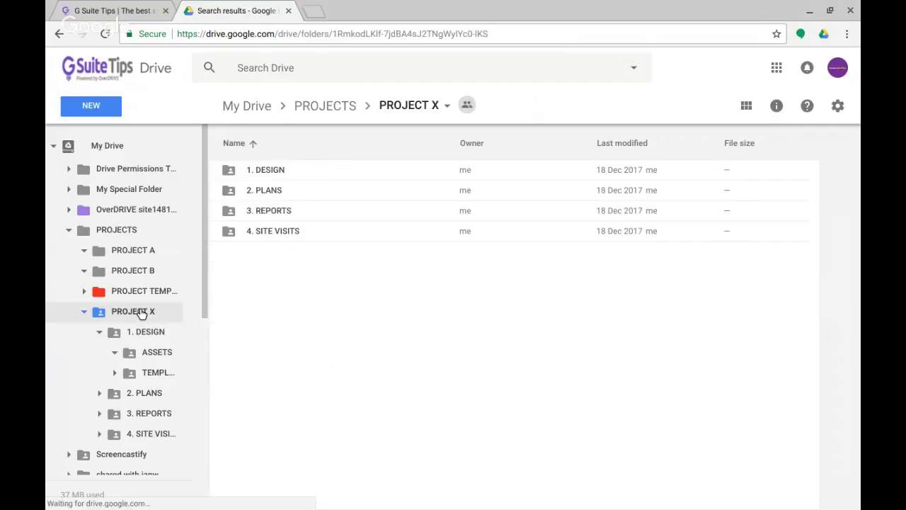
pyautogui.doubleClick(270, 171)
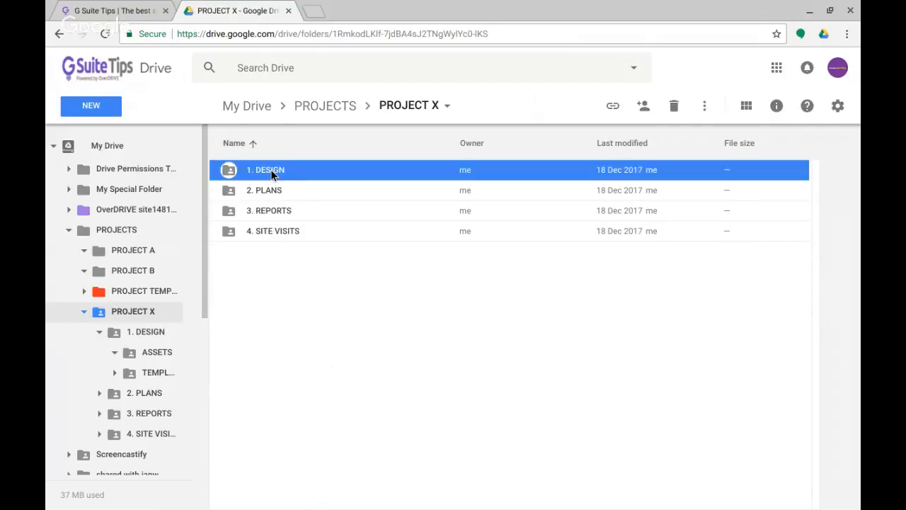
pyautogui.doubleClick(262, 170)
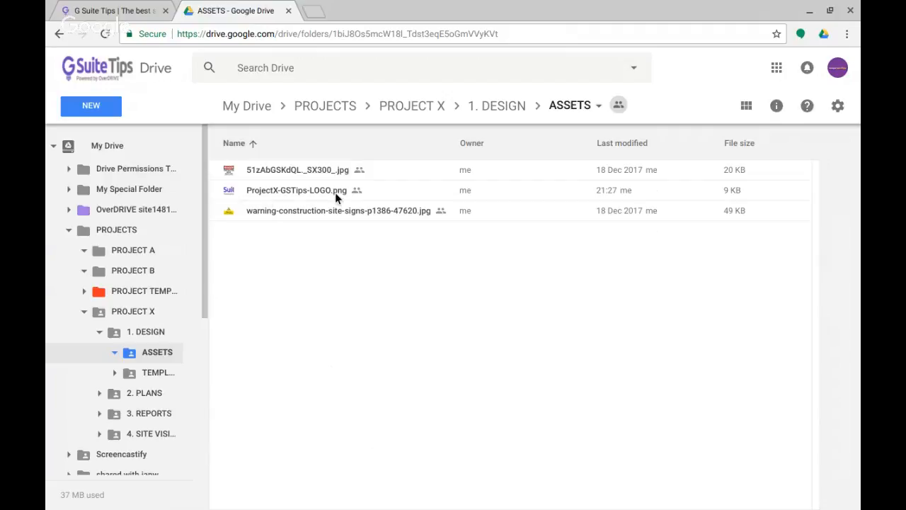
# - From the PROJECTS folder, choose 'Search within PROJECT X' on the PROJECT X folder
pyautogui.click(134, 311)
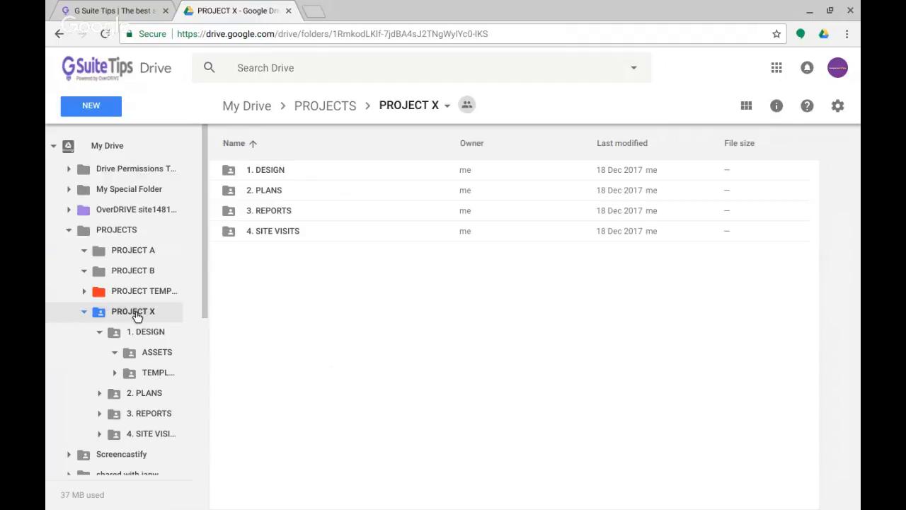
pyautogui.click(447, 106)
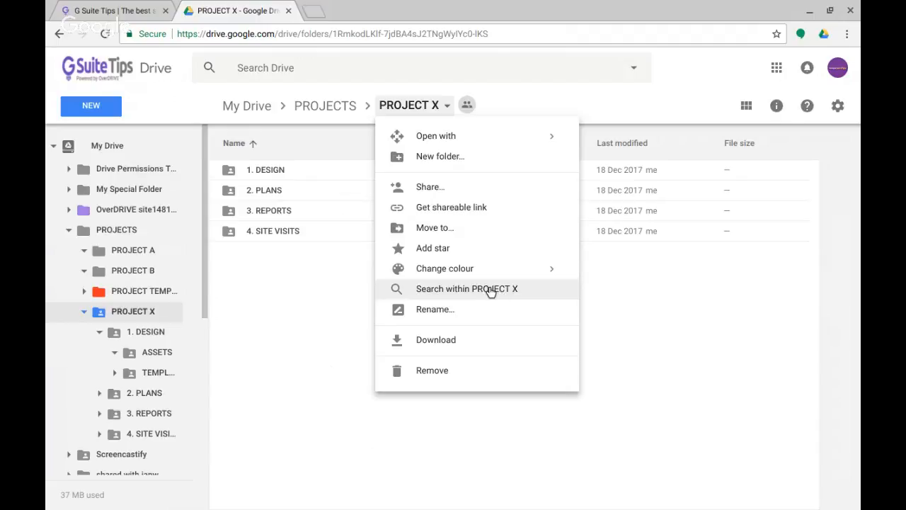
pyautogui.click(338, 306)
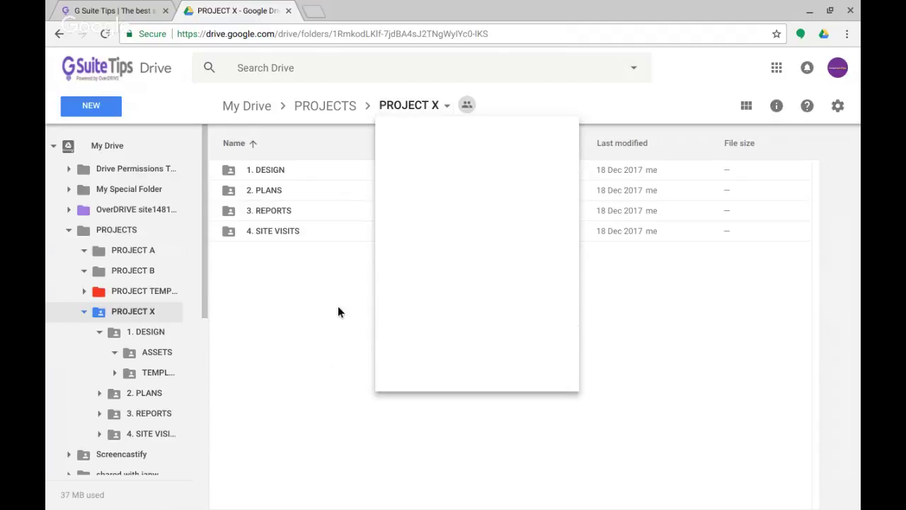
pyautogui.click(325, 106)
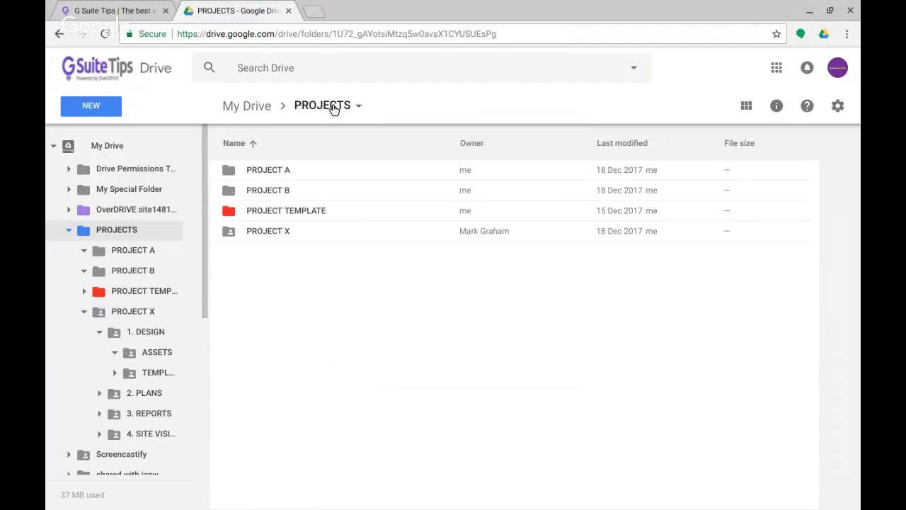
pyautogui.rightClick(268, 230)
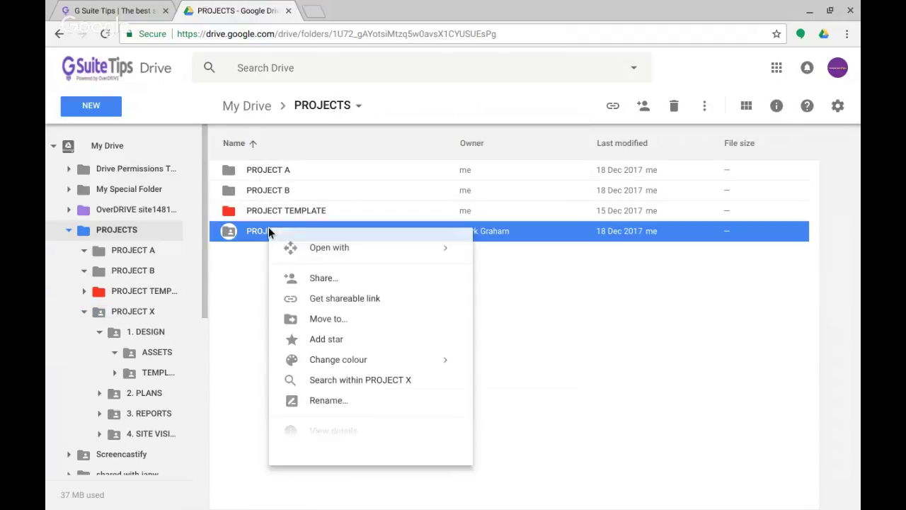
pyautogui.click(352, 382)
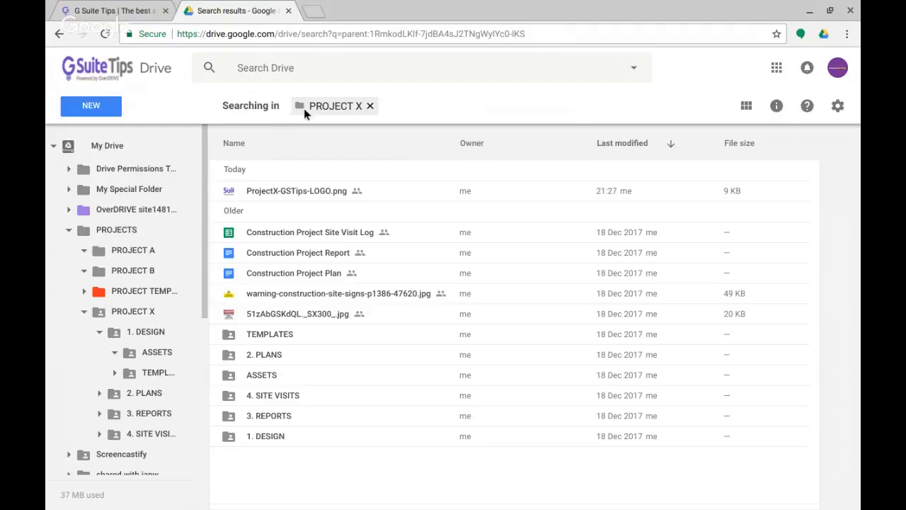
# - Search 'logo' within PROJECT X, then remove the PROJECT X limit and return to My Drive
pyautogui.click(298, 68)
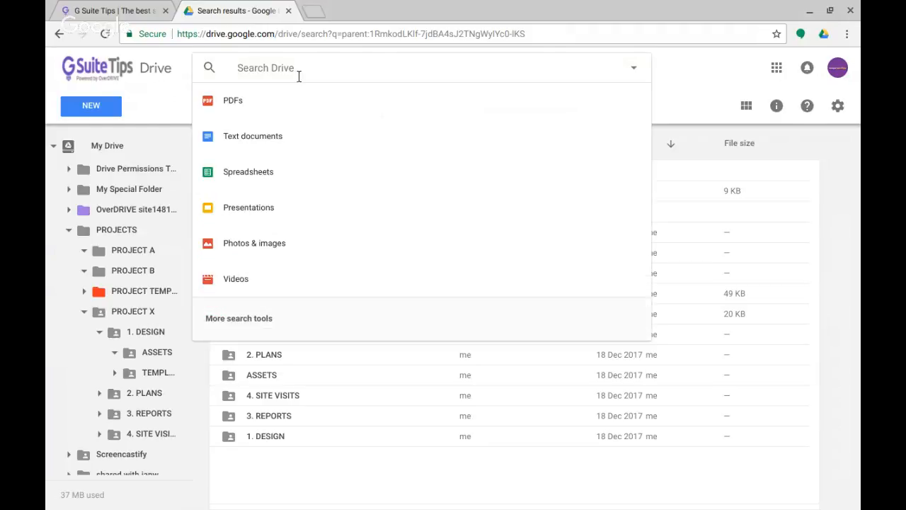
pyautogui.write('logo')
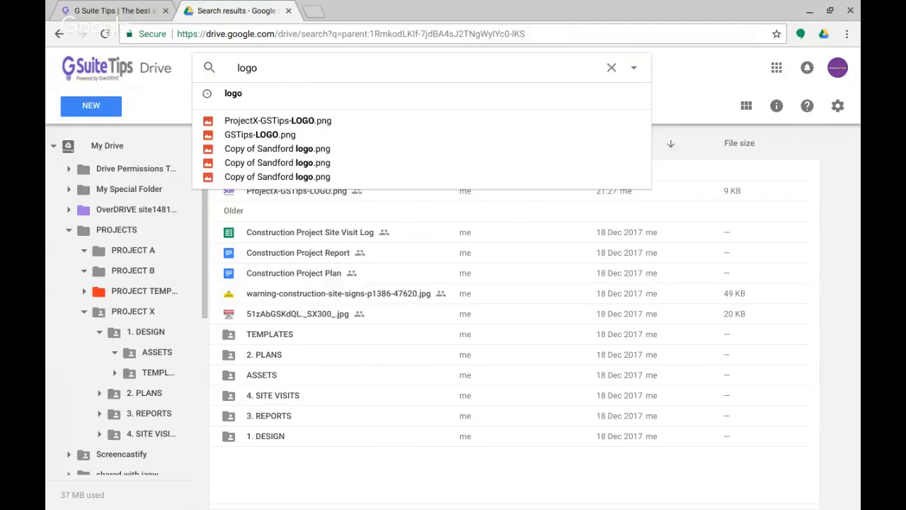
pyautogui.press('Return')
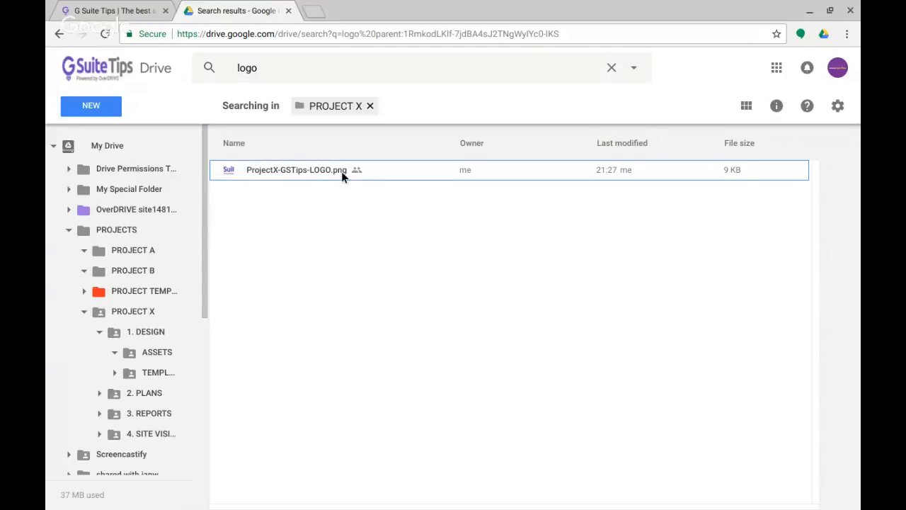
pyautogui.click(371, 106)
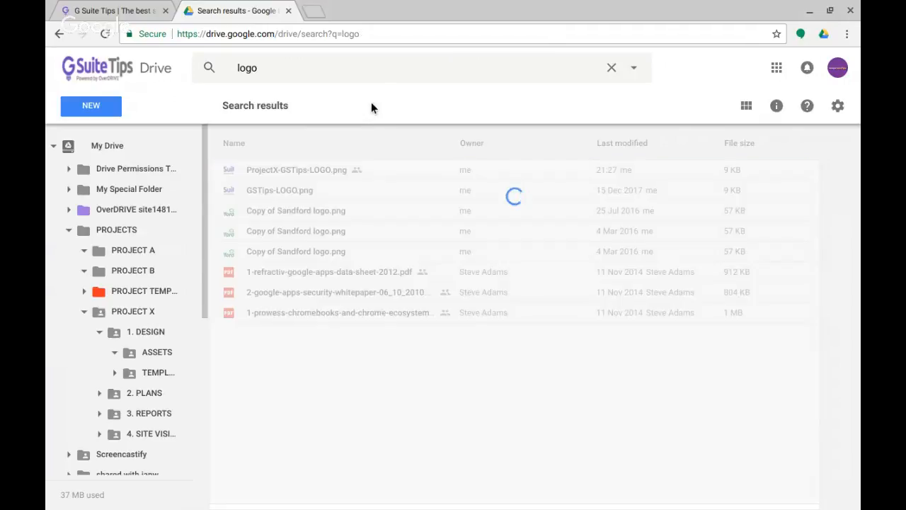
pyautogui.click(103, 145)
# - Run an advanced search for item name 'logo' with Location set to the PROJECTS folder
pyautogui.click(634, 68)
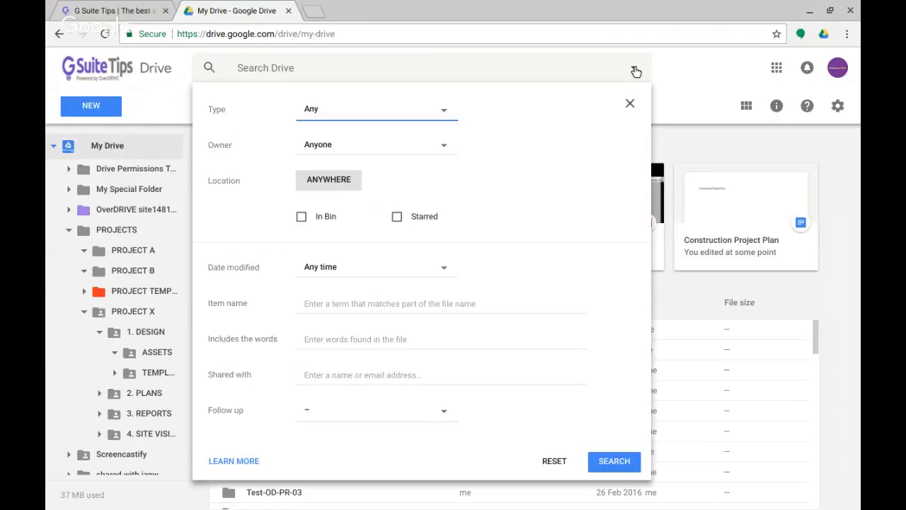
pyautogui.click(336, 182)
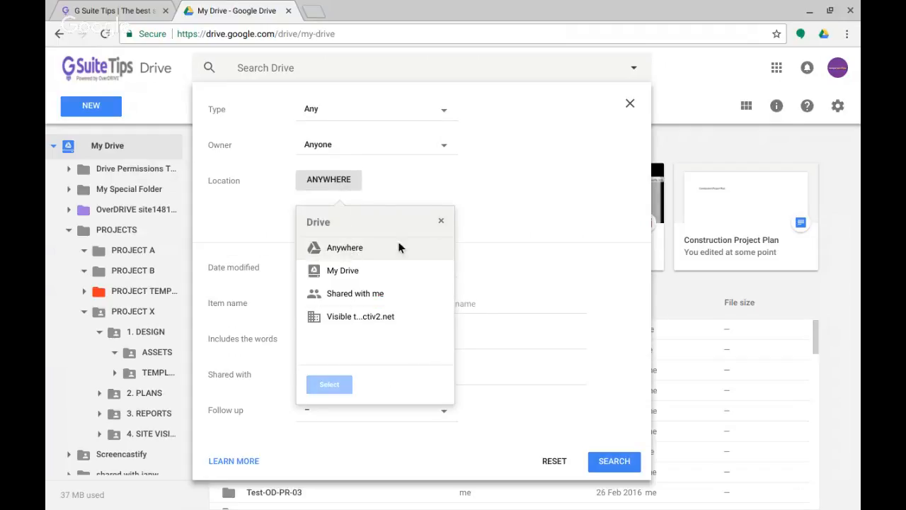
pyautogui.click(438, 270)
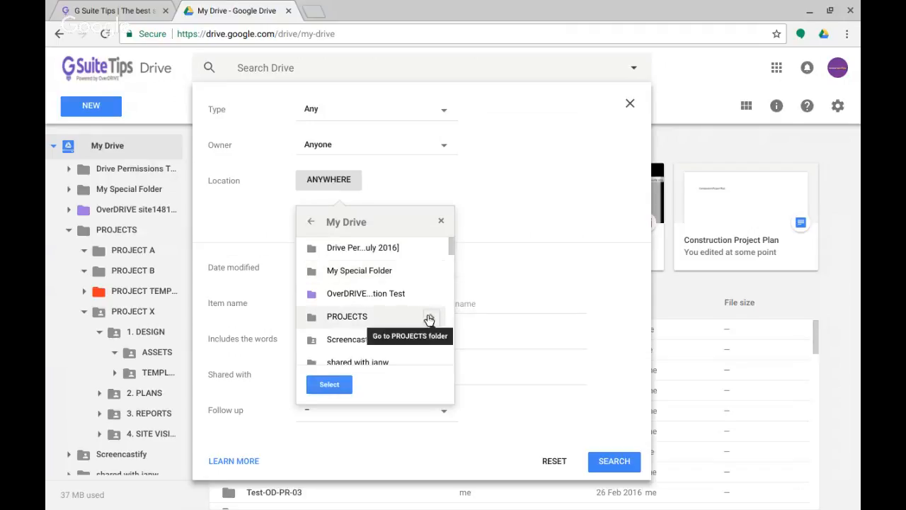
pyautogui.click(340, 315)
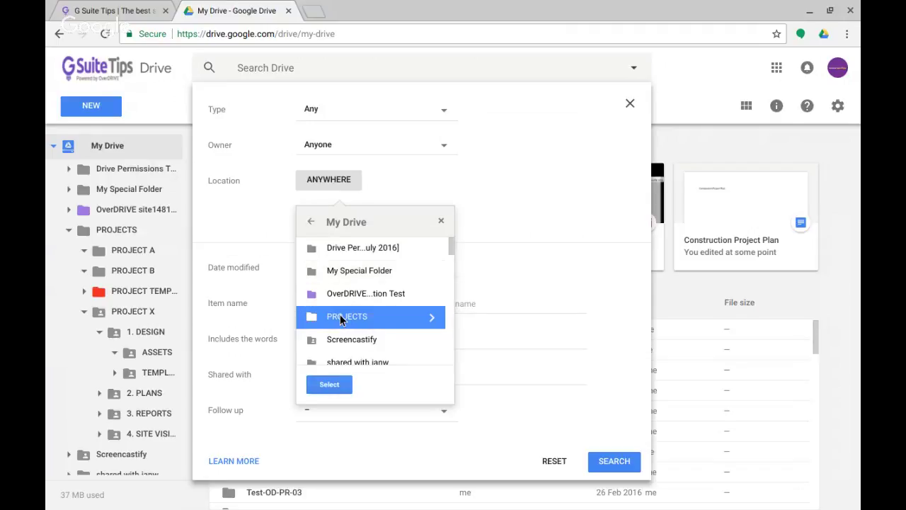
pyautogui.click(329, 386)
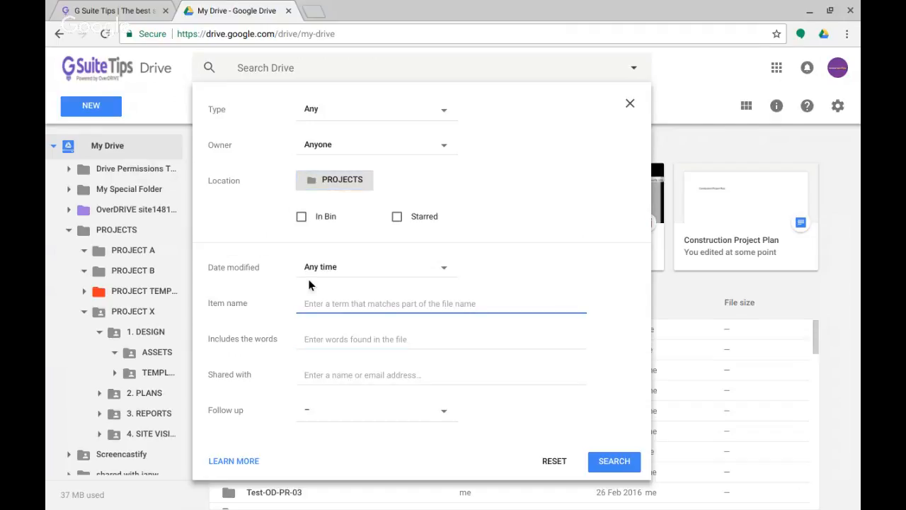
pyautogui.write('logo')
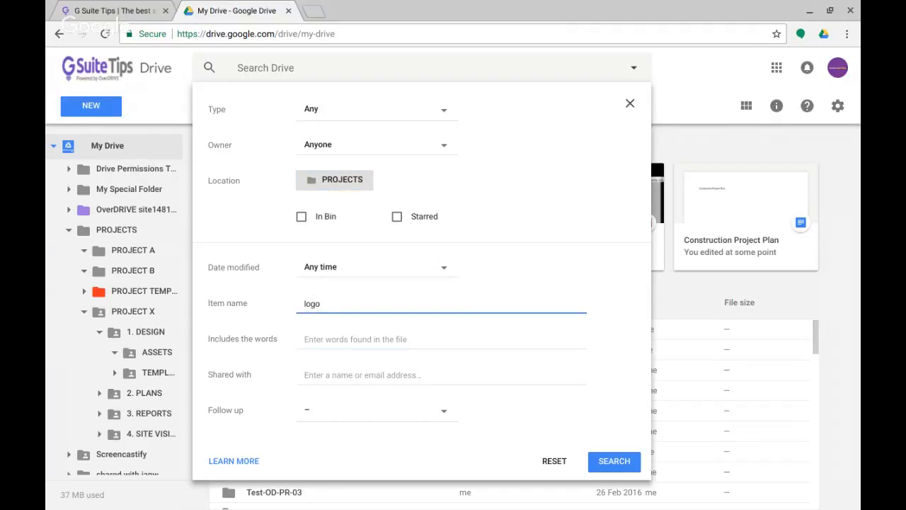
pyautogui.press('Return')
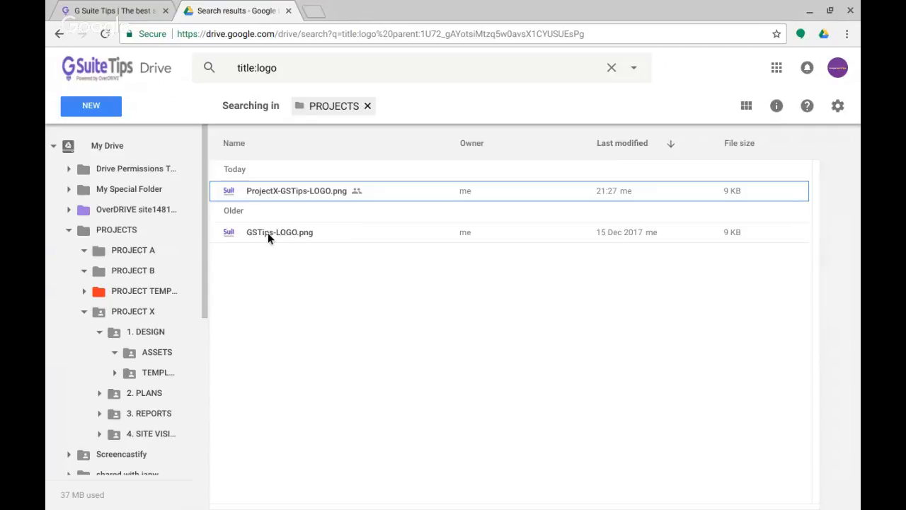
# - Change the search Location to PROJECTS > PROJECT X, leaving only ProjectX-GSTips-LOGO.png
pyautogui.click(634, 68)
pyautogui.click(343, 183)
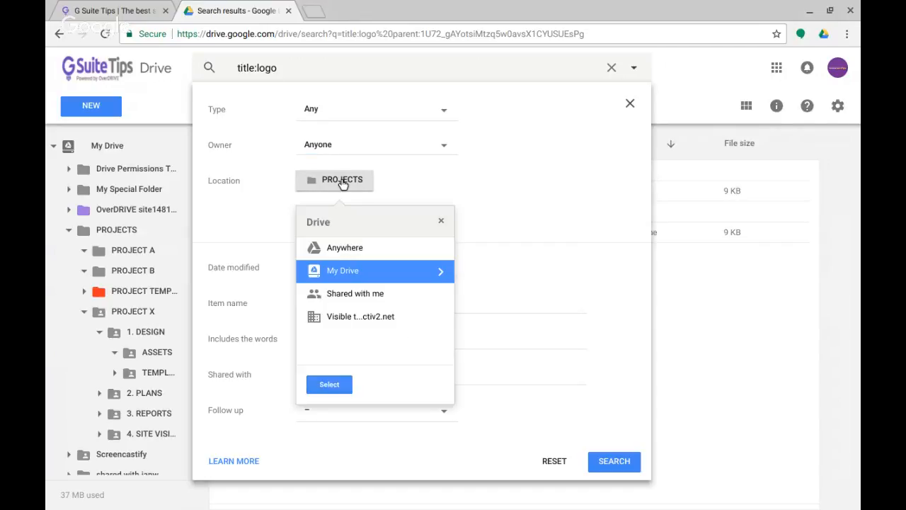
pyautogui.click(441, 271)
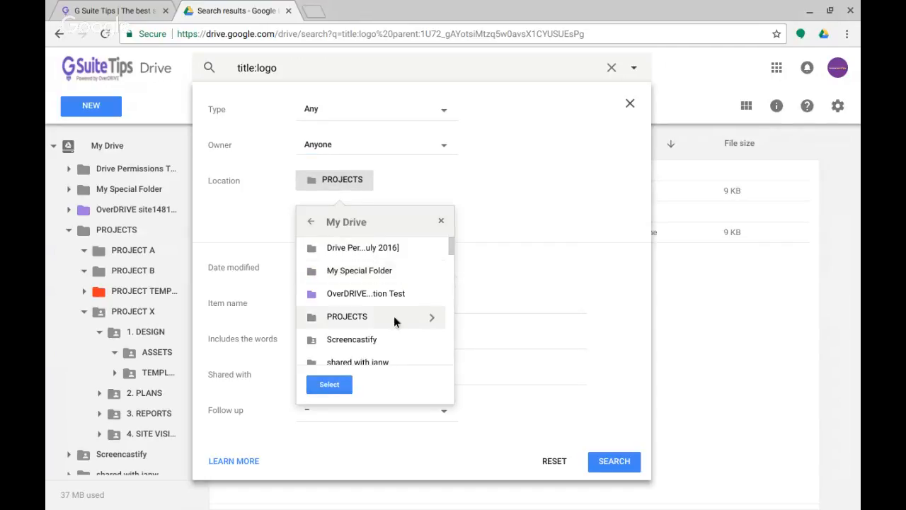
pyautogui.click(431, 317)
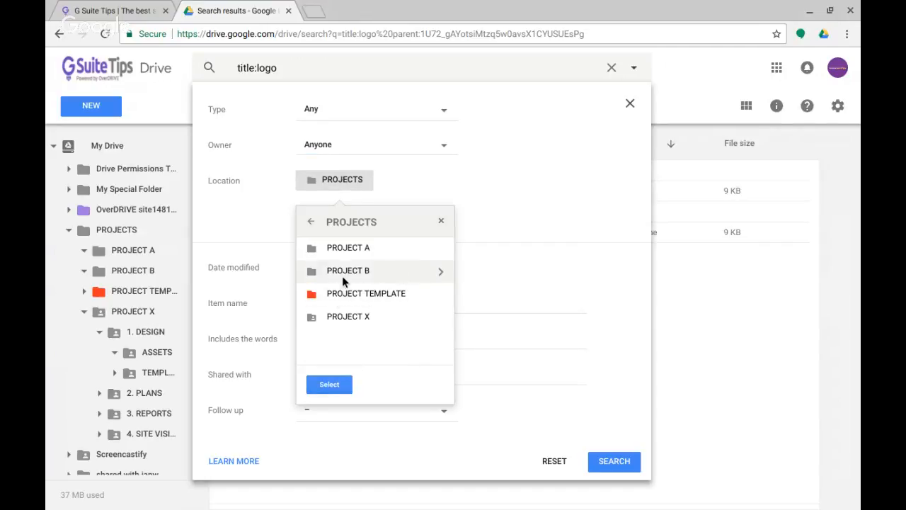
pyautogui.click(339, 316)
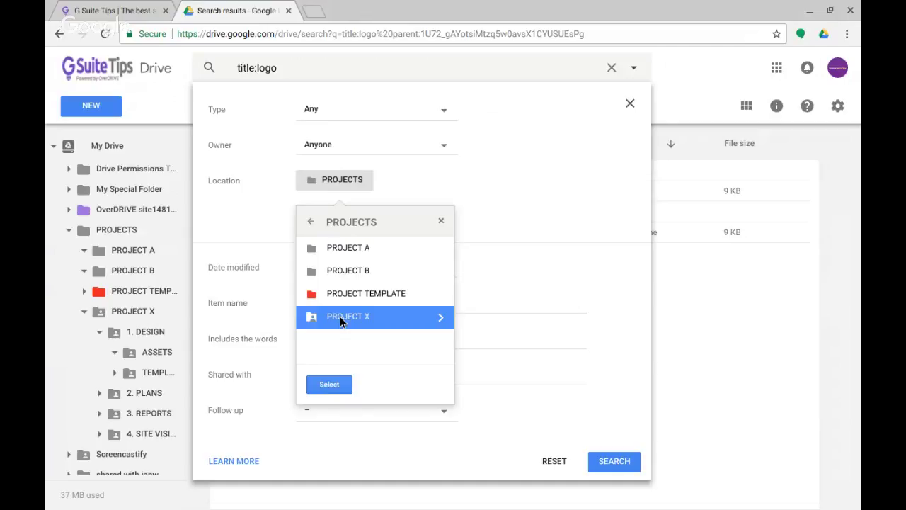
pyautogui.click(329, 384)
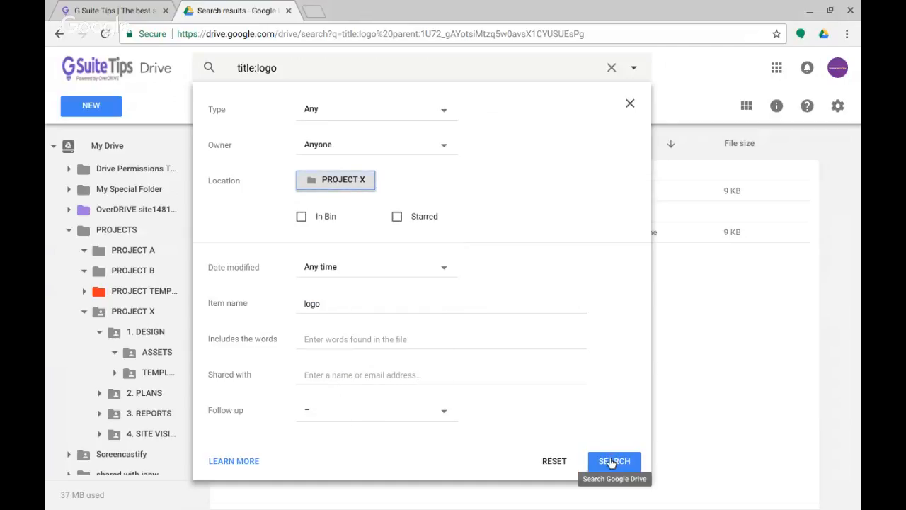
pyautogui.click(613, 461)
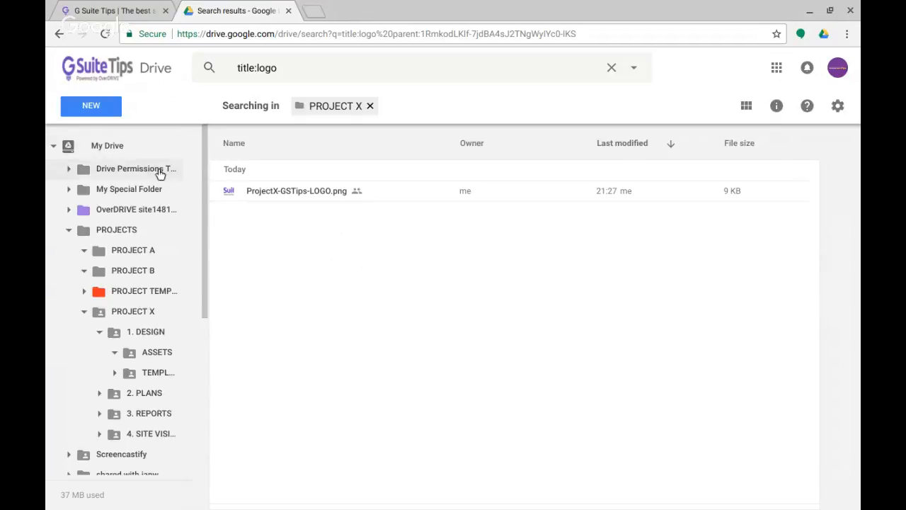
# - Collapse the My Drive tree, visit Shared with me, and return to My Drive
pyautogui.click(53, 145)
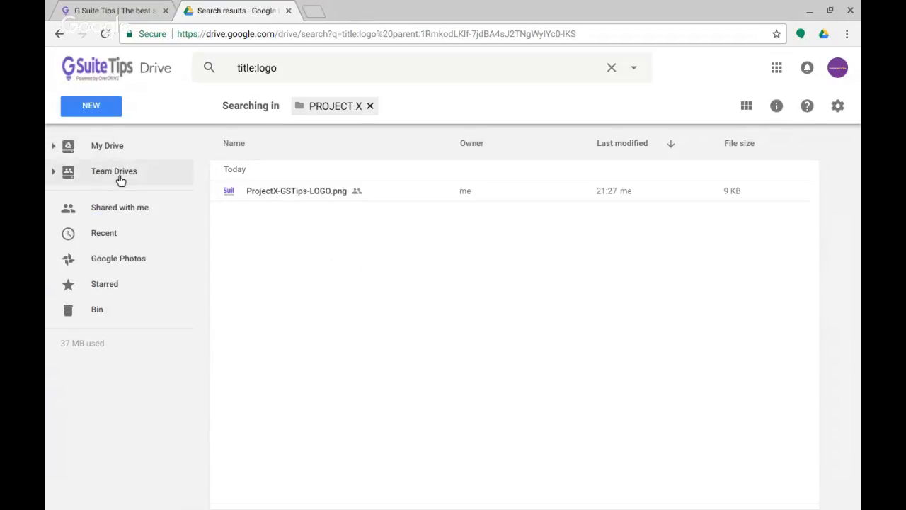
pyautogui.click(120, 207)
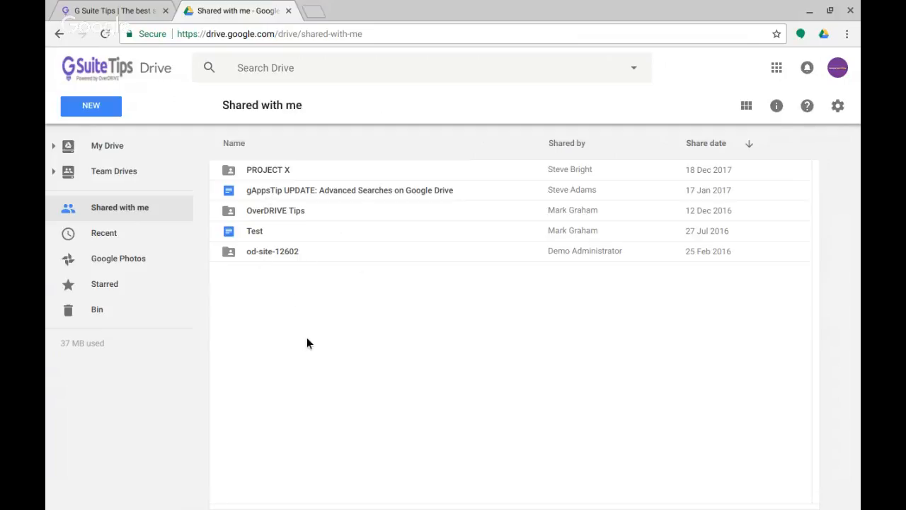
pyautogui.click(107, 145)
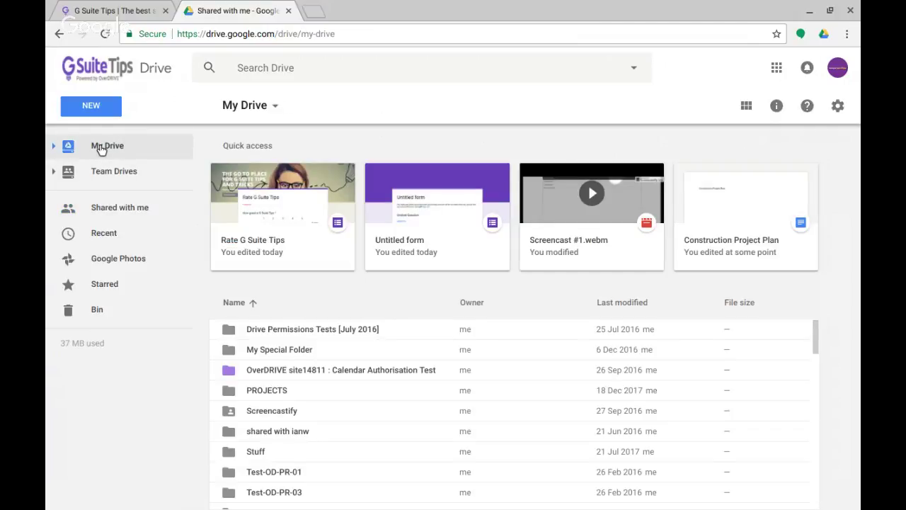
# - Browse the advanced search Location picker into My Drive, then dismiss the options
pyautogui.click(633, 68)
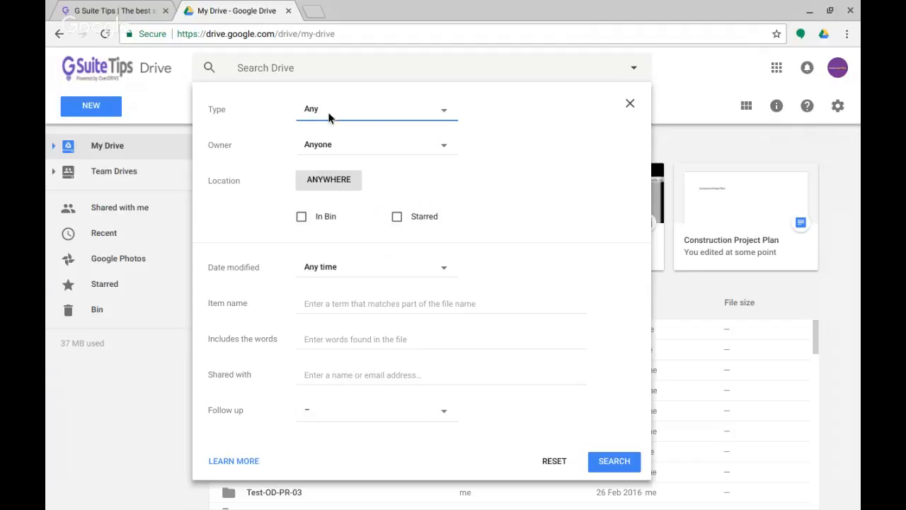
pyautogui.click(332, 183)
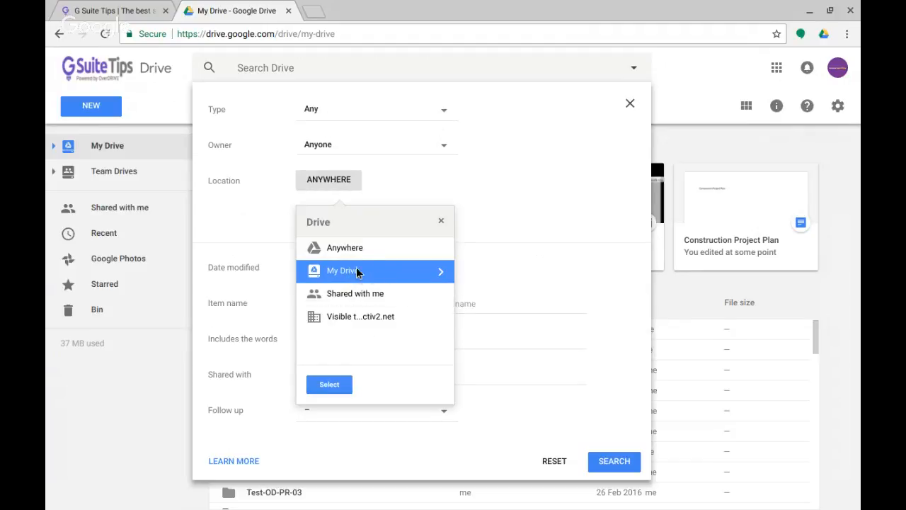
pyautogui.click(440, 273)
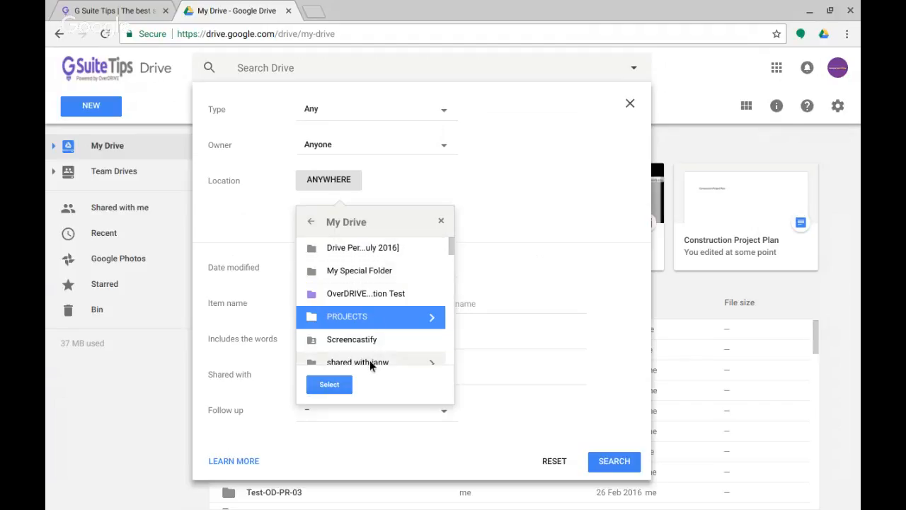
pyautogui.click(630, 104)
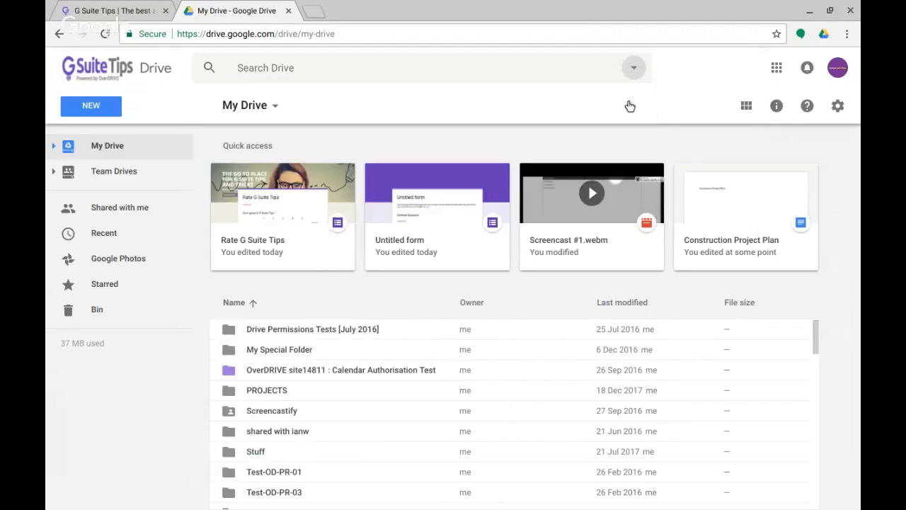
# - Inside PROJECTS, choose 'Search within PROJECT X' to list all its files and subfolders
pyautogui.doubleClick(278, 393)
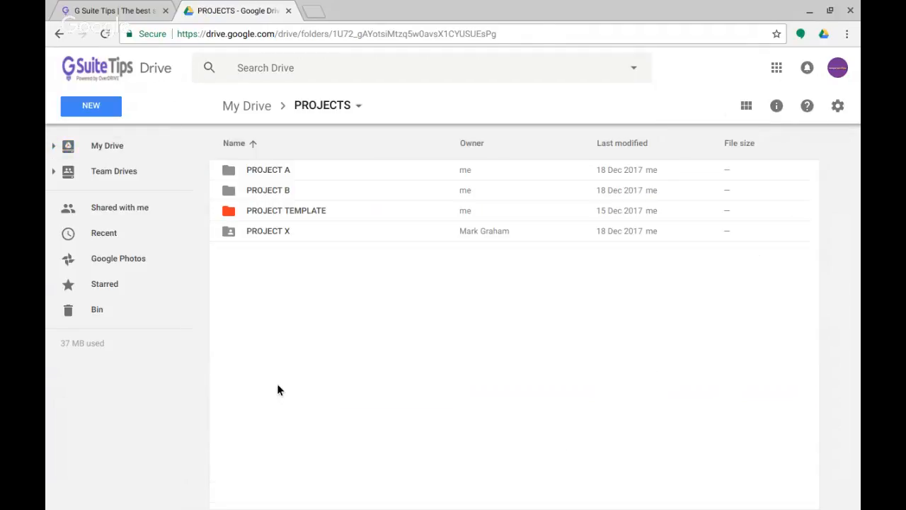
pyautogui.rightClick(279, 230)
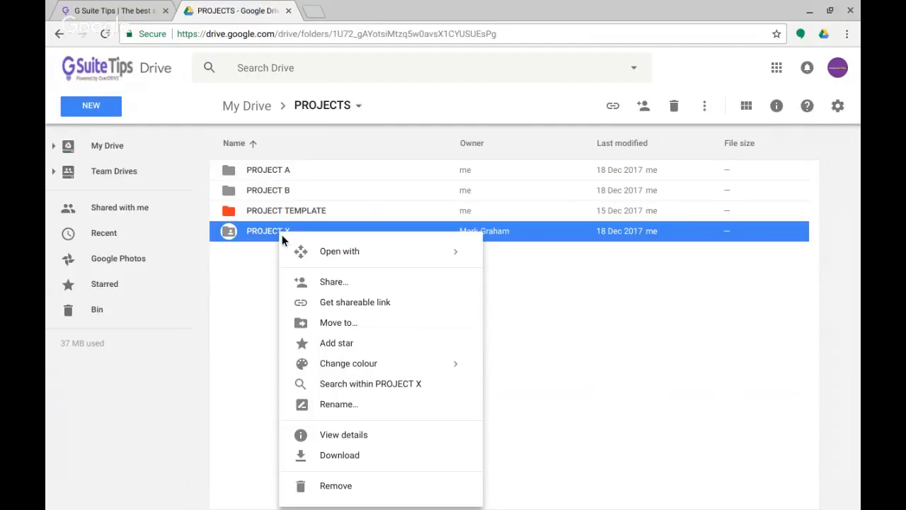
pyautogui.click(354, 383)
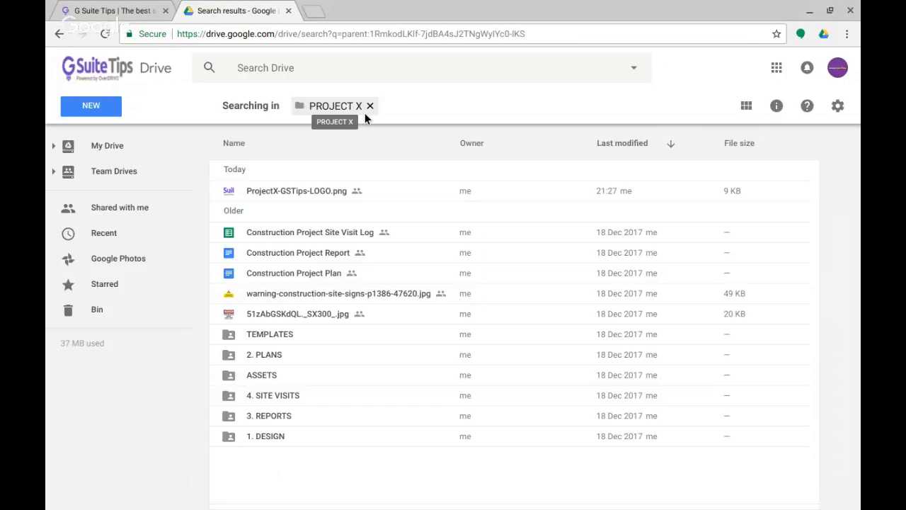
# - Switch back to the G Suite Tips website tab
pyautogui.click(122, 12)
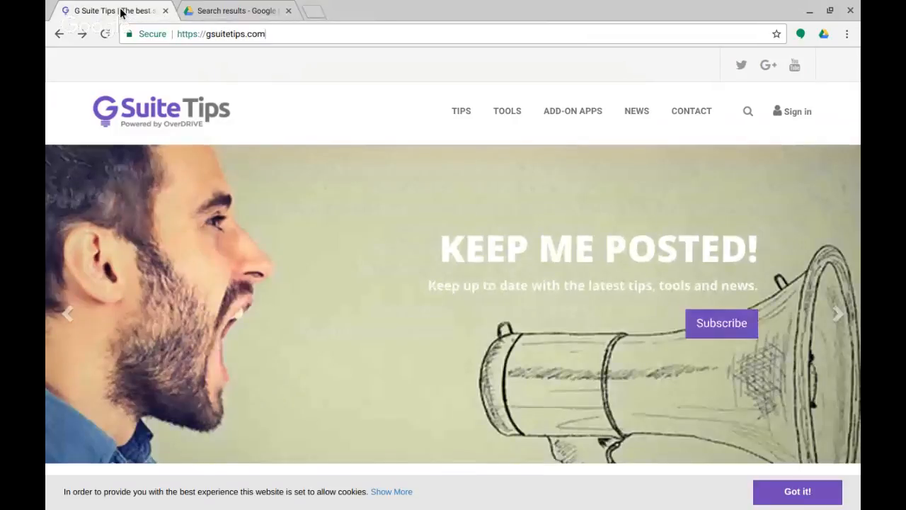